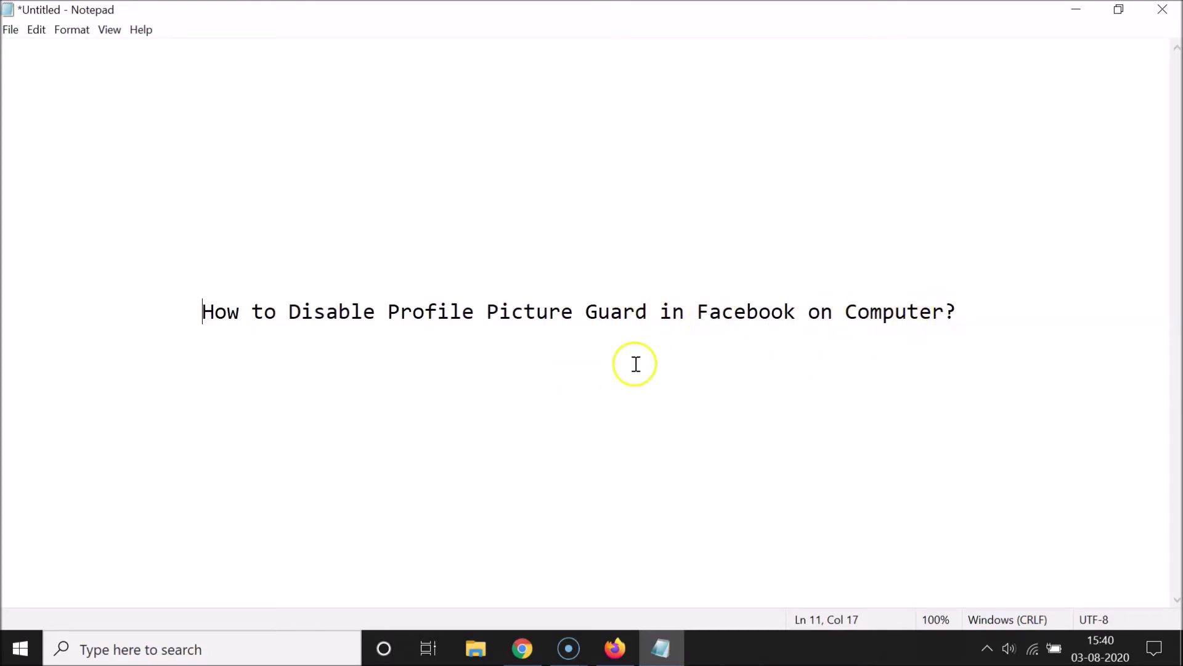
# Switch to Facebook in Chrome and go to your own profile page
pyautogui.click(523, 648)
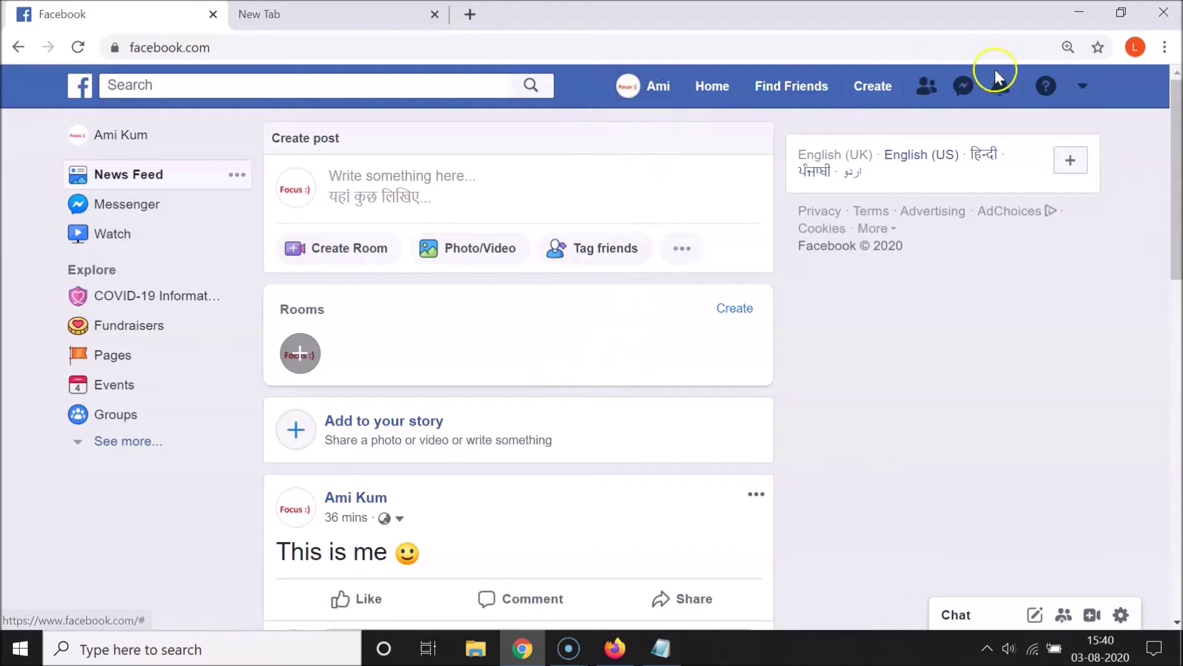
pyautogui.click(643, 85)
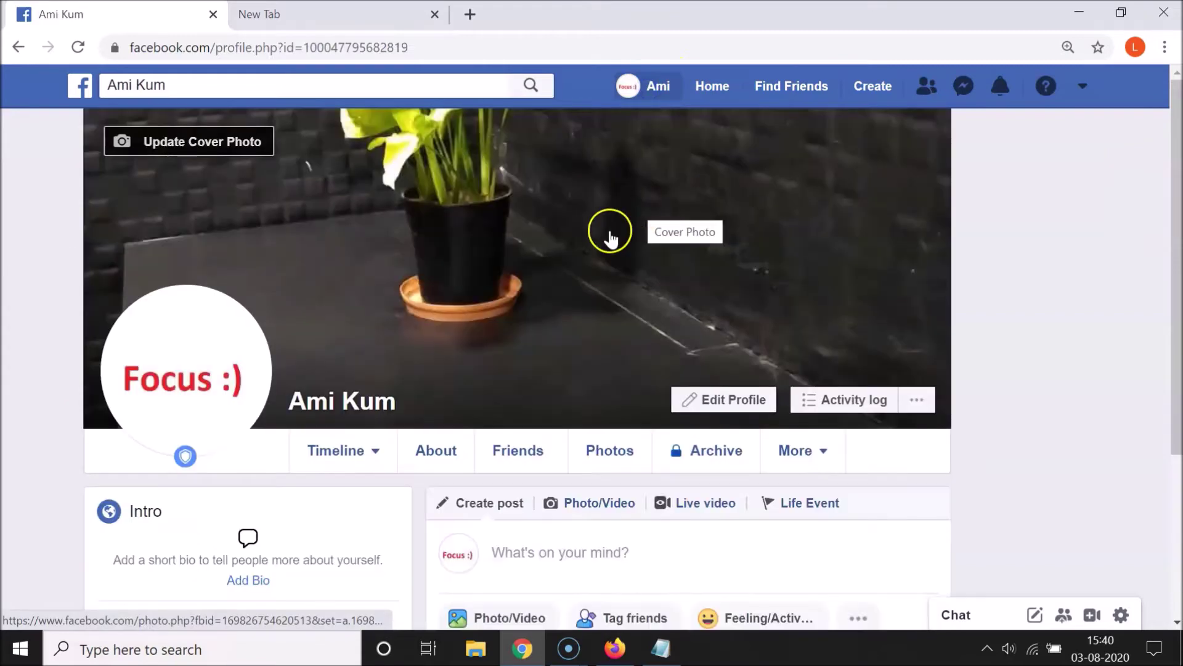
pyautogui.scroll(-2, 601, 254)
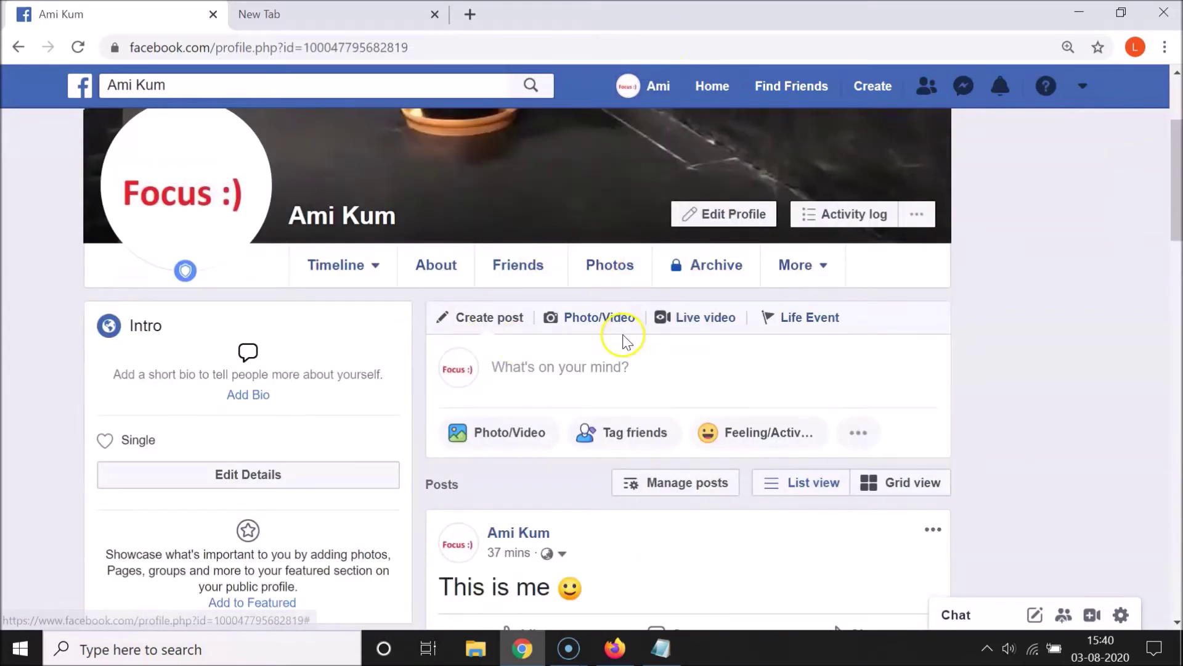
pyautogui.scroll(2, 621, 336)
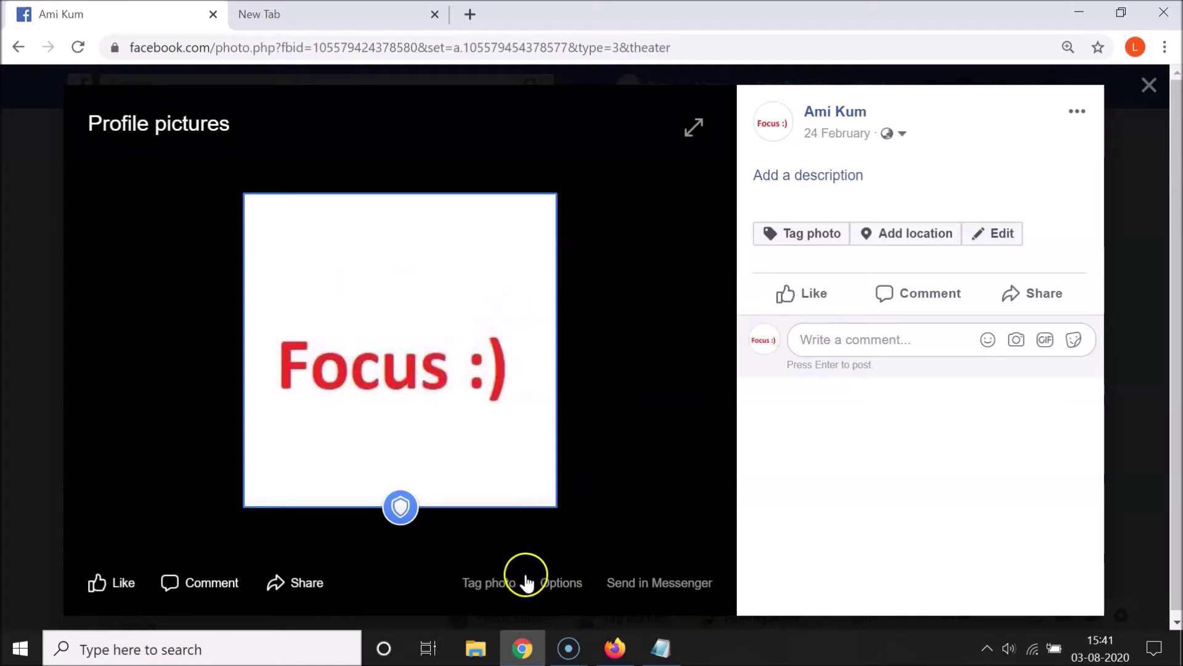
# Show the more-actions menu for the full-size profile picture
pyautogui.click(566, 590)
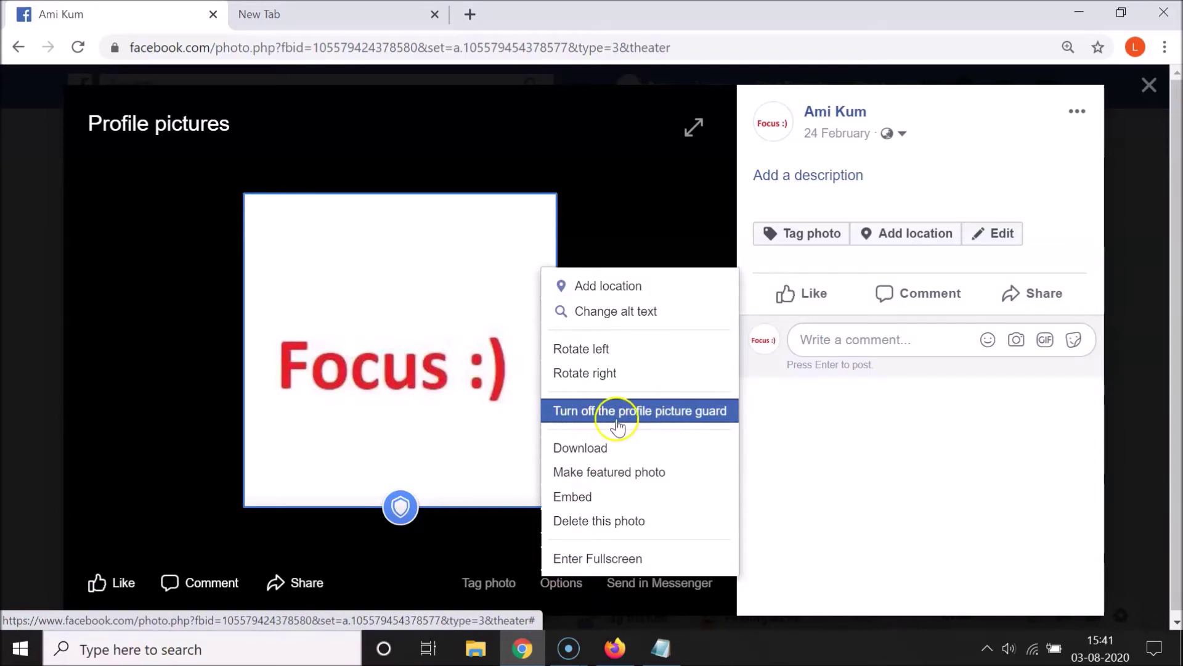
# Choose 'Turn off the profile picture guard' from the photo's options
pyautogui.click(674, 411)
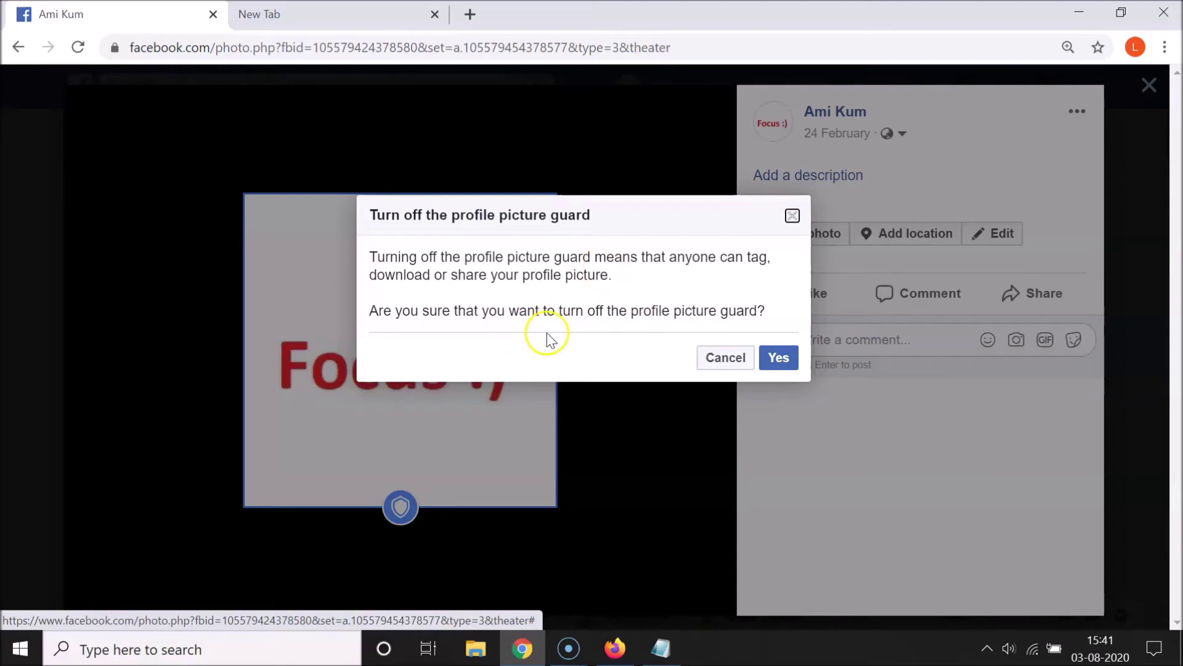
# Confirm Yes to remove the profile picture guard, then return to the Notepad tutorial title
pyautogui.click(781, 363)
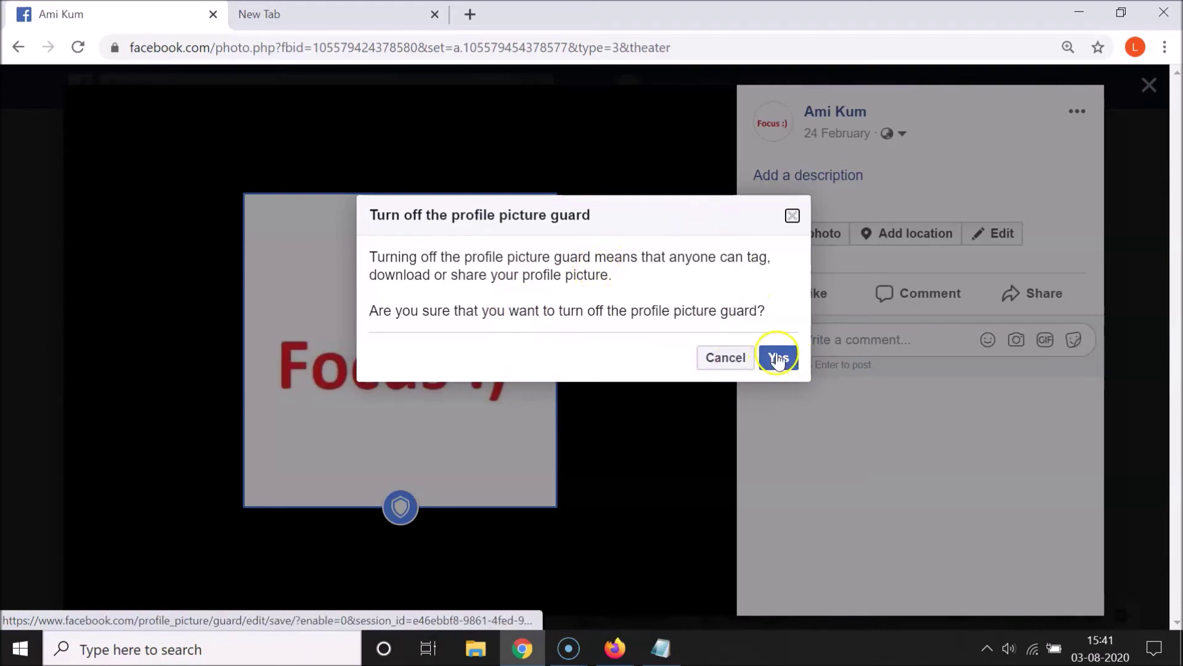
pyautogui.click(779, 359)
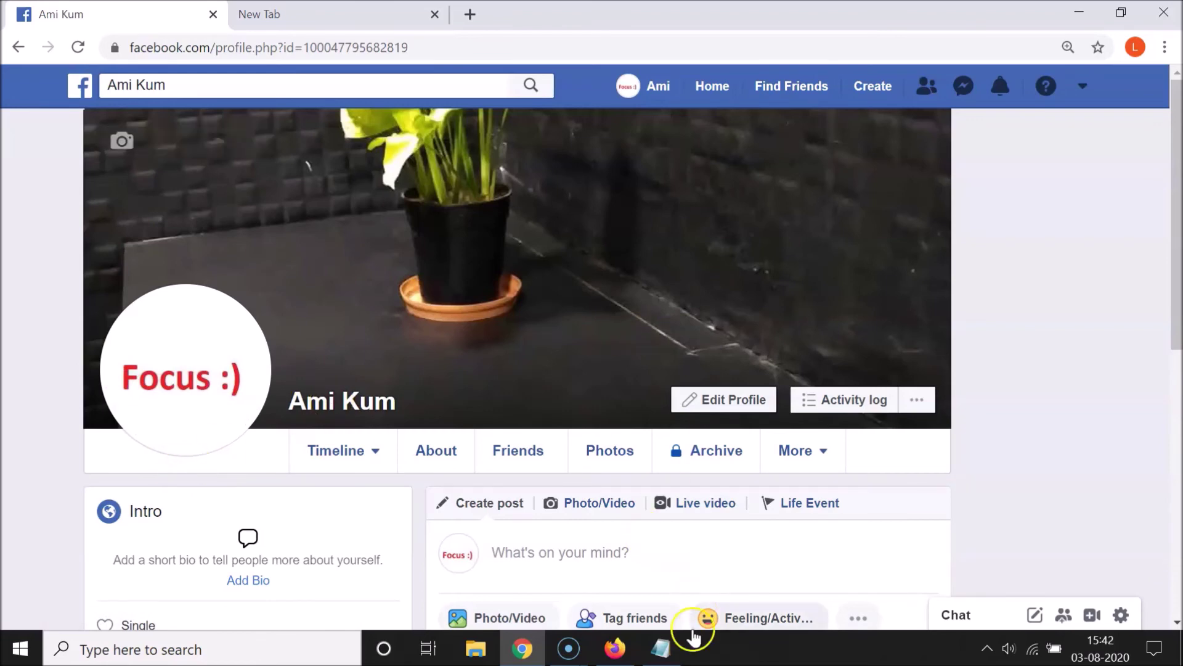
pyautogui.click(662, 648)
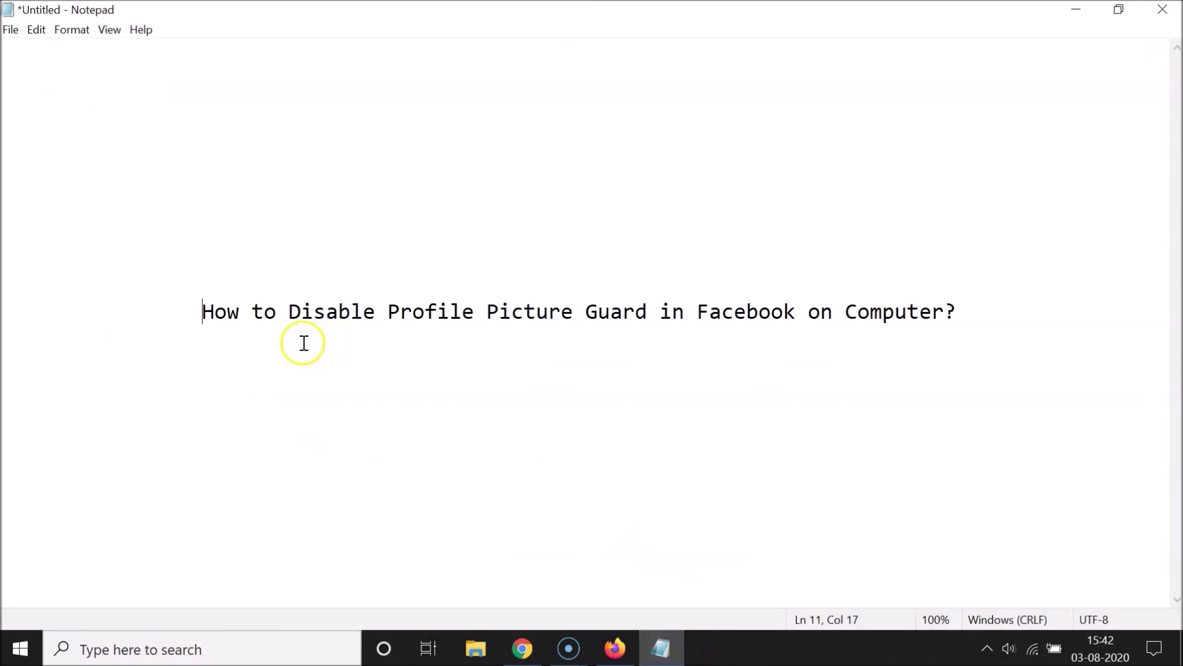